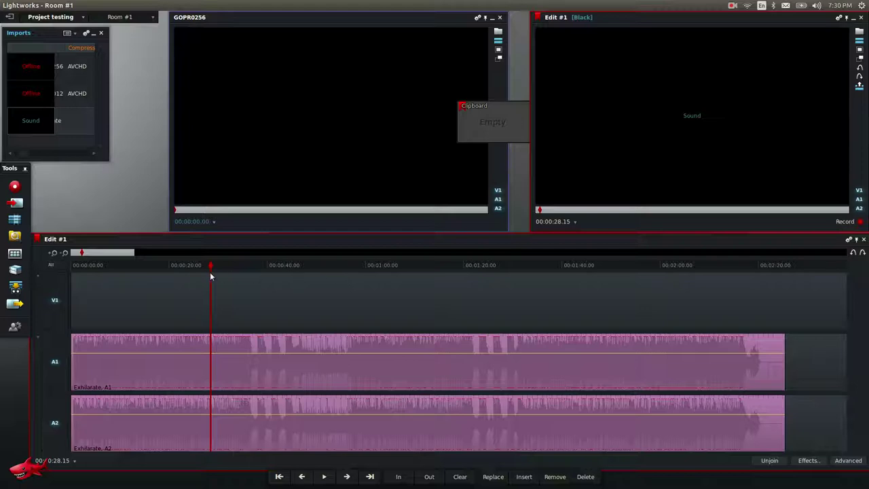
# Drag the playhead back from about 28 seconds to 00:00:11.18 on the Exhilarate timeline
pyautogui.moveTo(211, 269); pyautogui.dragTo(131, 267)
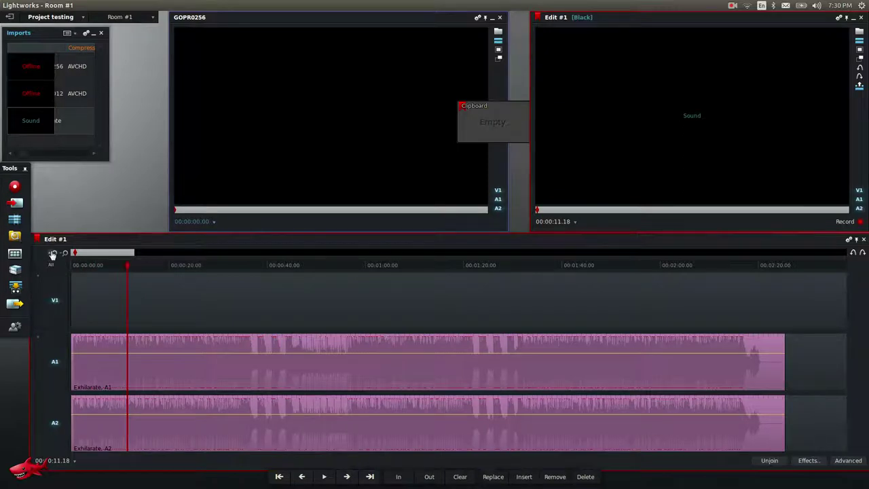
# Place the playhead at 8 seconds and play Exhilarate, stopping at 00:00:12.13
pyautogui.click(53, 254)
pyautogui.click(54, 254)
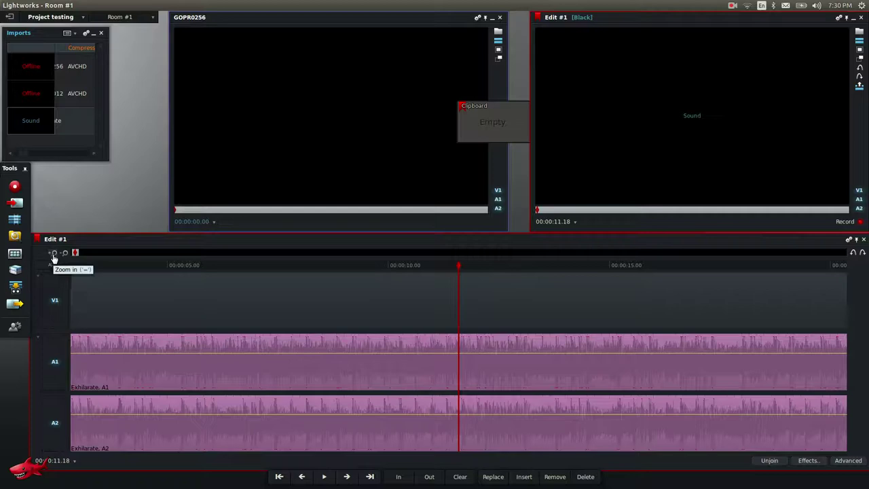
pyautogui.click(302, 266)
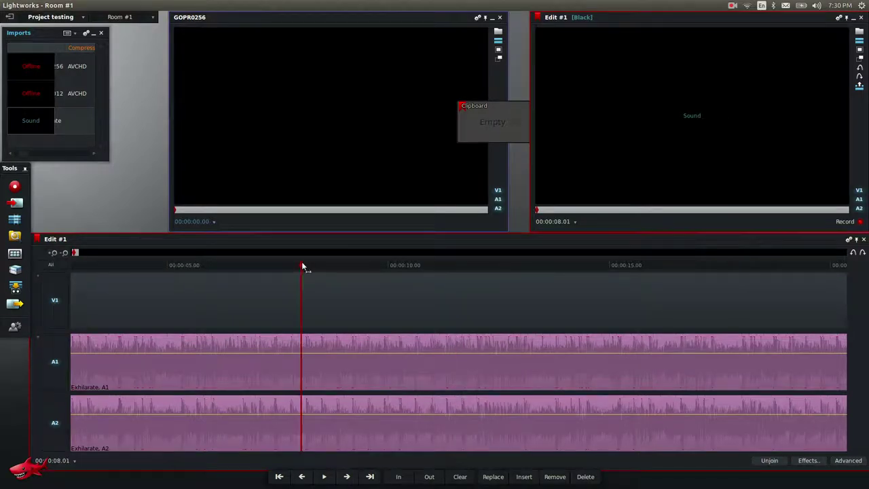
pyautogui.click(65, 253)
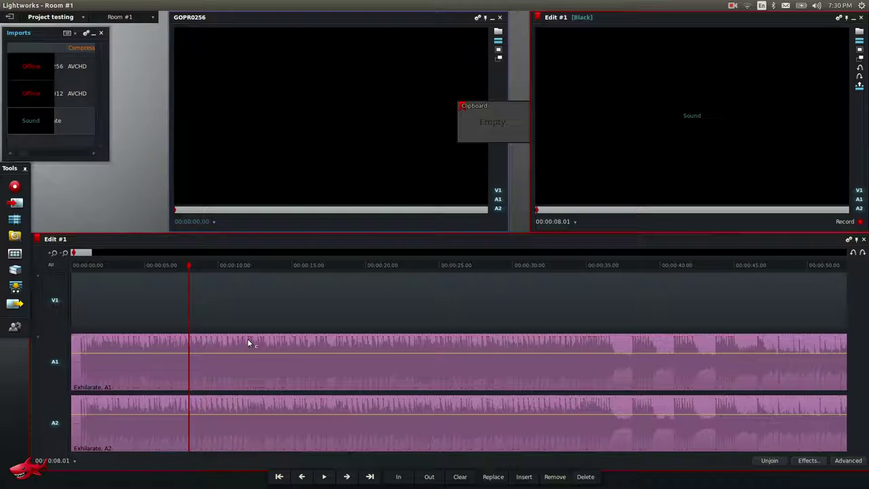
pyautogui.press('space')
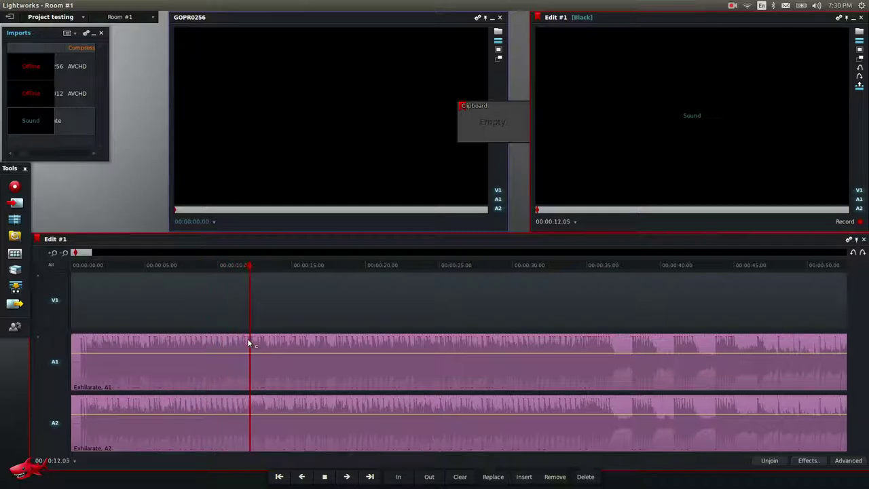
pyautogui.press('space')
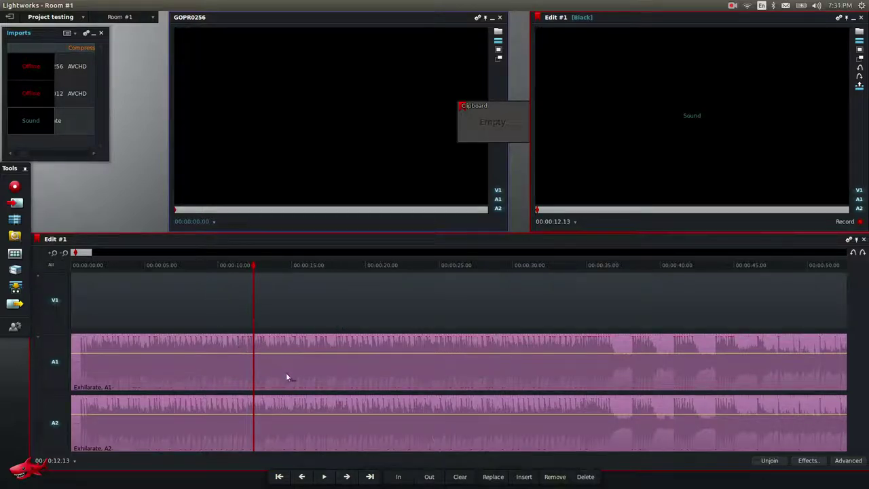
# Move both Exhilarate clips off A1/A2 into the Imports bin, close the clip panel, and launch Audacity
pyautogui.moveTo(283, 373); pyautogui.dragTo(99, 194)
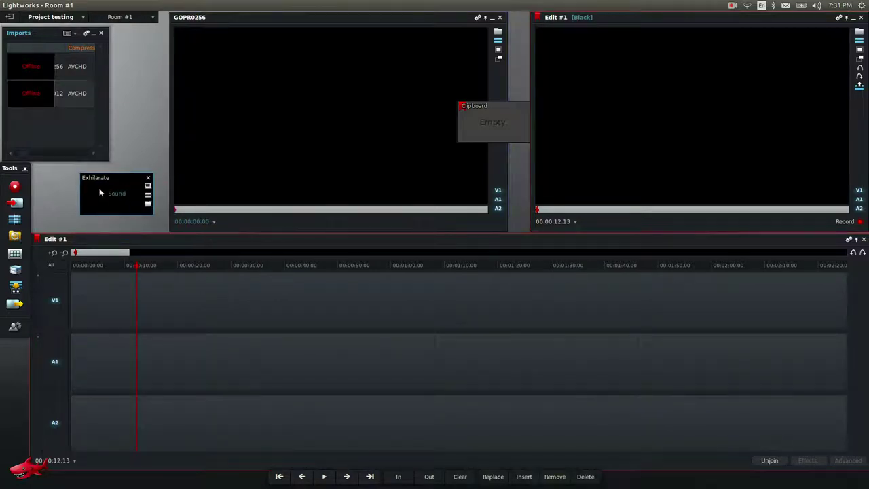
pyautogui.click(147, 177)
pyautogui.moveTo(285, 483)
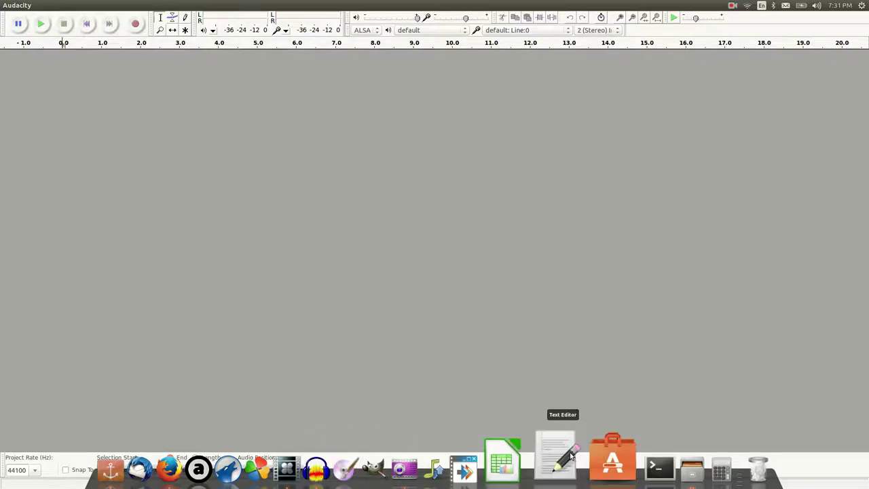
# Import Exhilarate.mp3 from the 'no copy right music' folder into Audacity by dragging it in
pyautogui.click(648, 461)
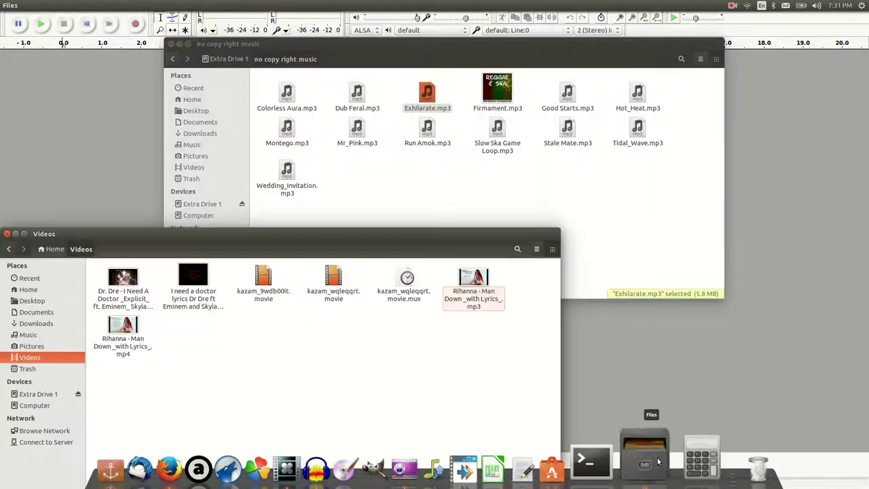
pyautogui.click(642, 244)
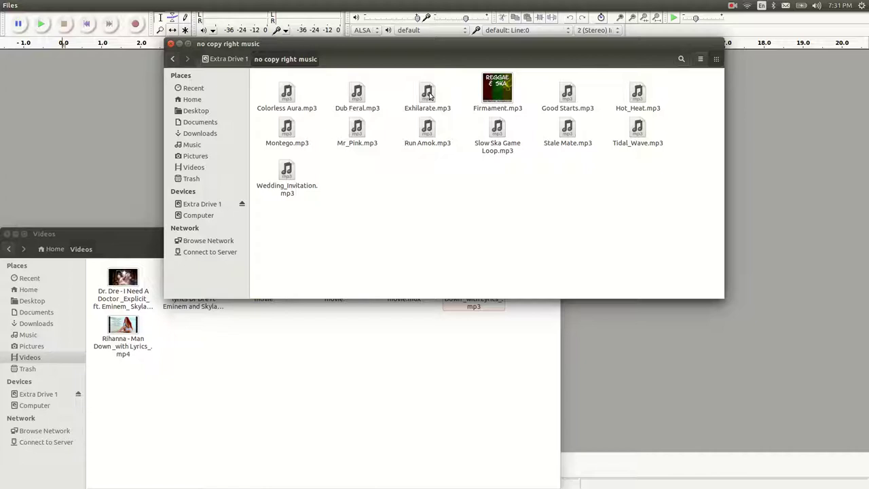
pyautogui.moveTo(427, 94); pyautogui.dragTo(104, 95)
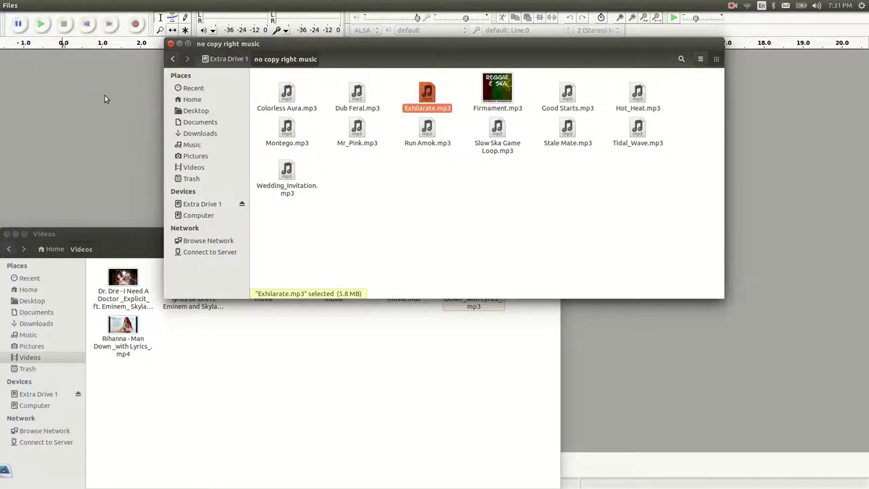
# Apply Normalize to the Exhilarate track with a -1.0 dB peak and DC offset removed
pyautogui.click(114, 201)
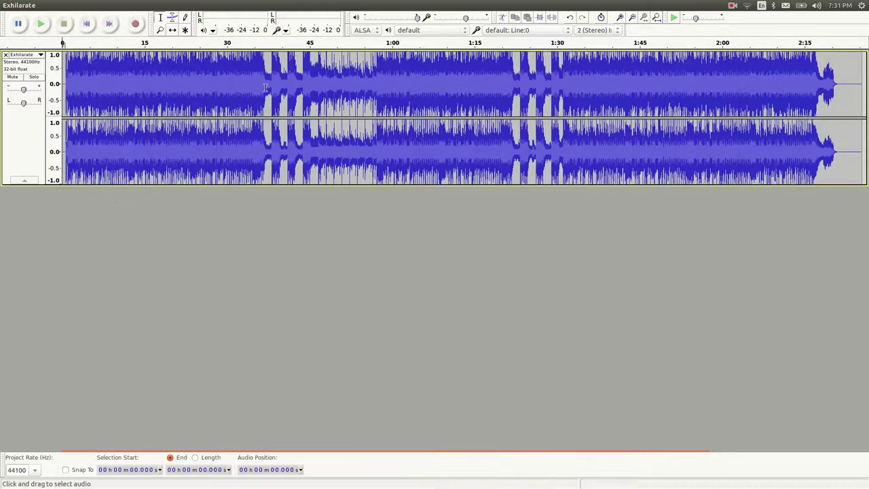
pyautogui.click(184, 5)
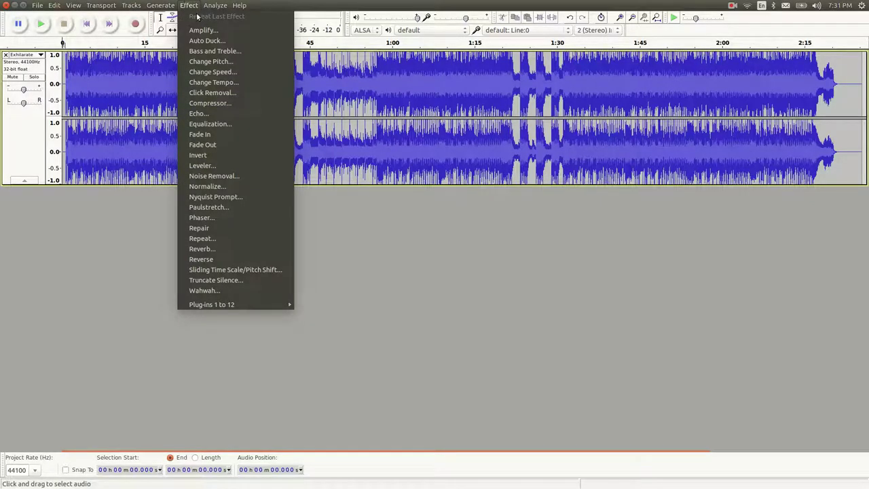
pyautogui.click(218, 188)
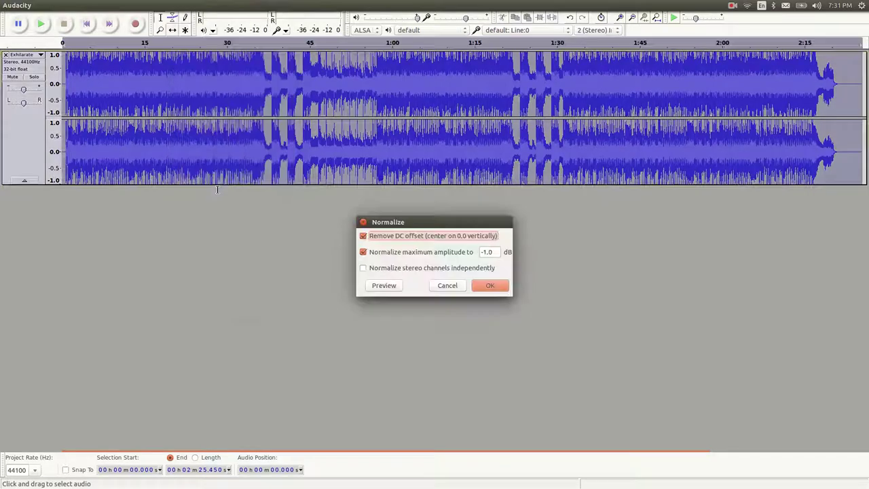
pyautogui.click(489, 286)
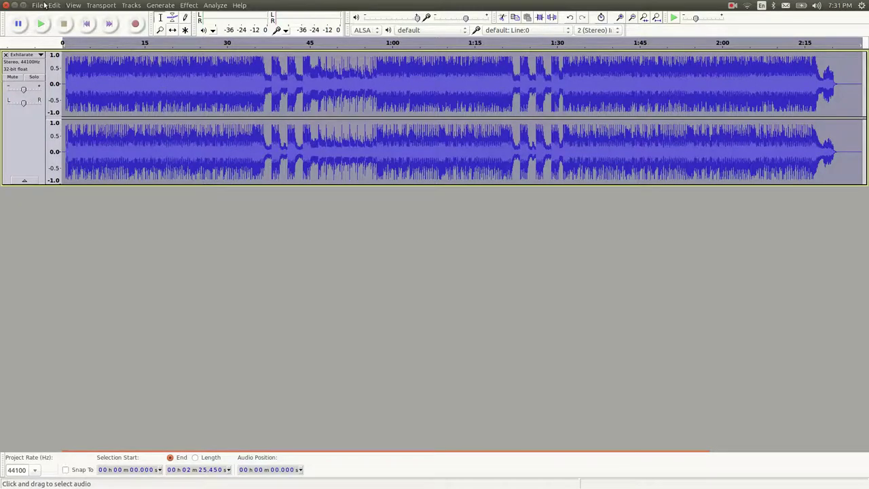
# Export the normalized audio as Exhilarate MP3 to the Desktop, accepting the default metadata
pyautogui.click(38, 4)
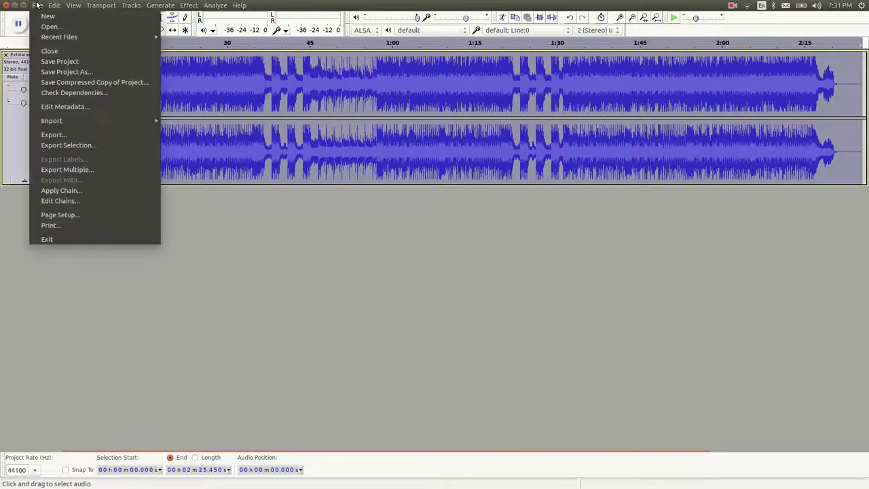
pyautogui.click(53, 134)
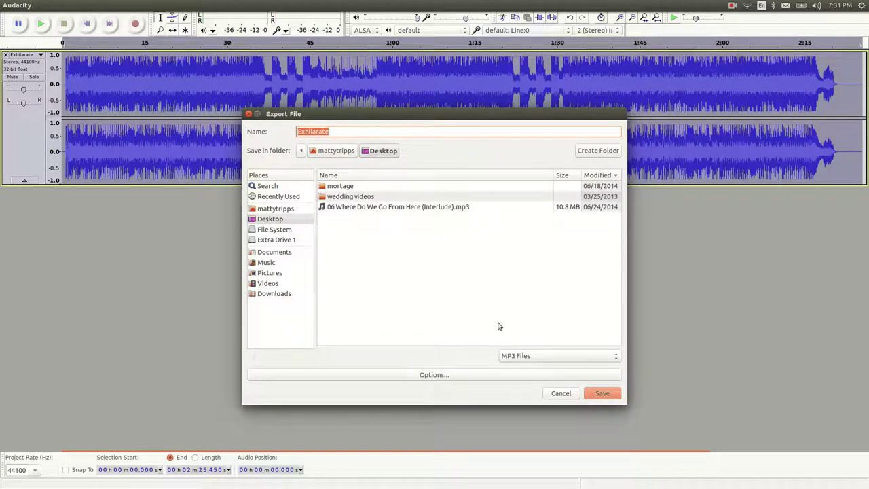
pyautogui.click(593, 394)
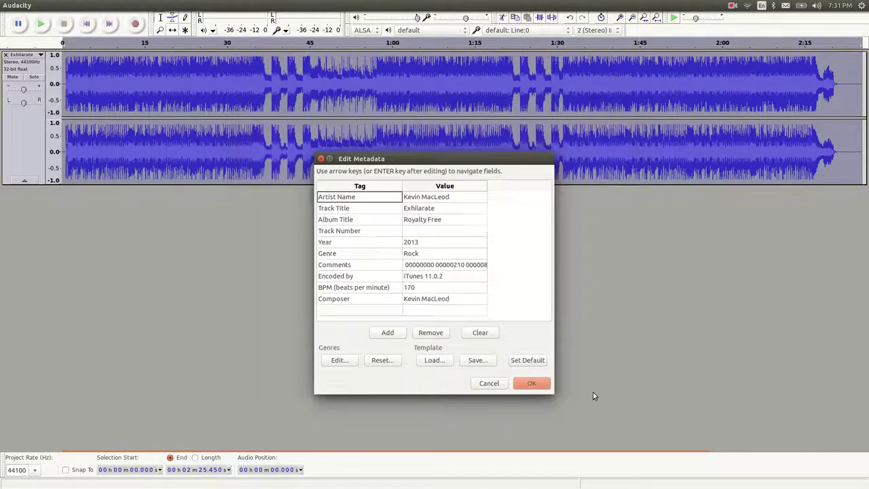
pyautogui.click(532, 383)
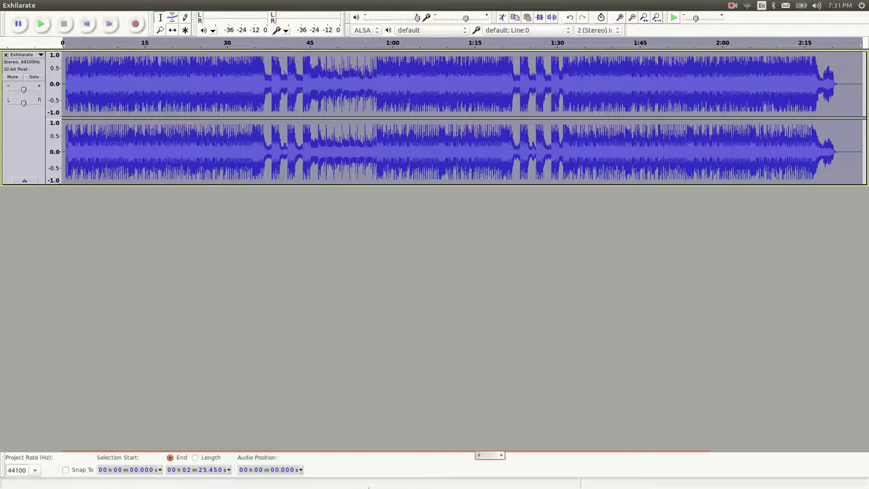
# Drag the exported Exhilarate.mp3 from the Desktop folder onto Lightworks' Imports bin
pyautogui.click(319, 411)
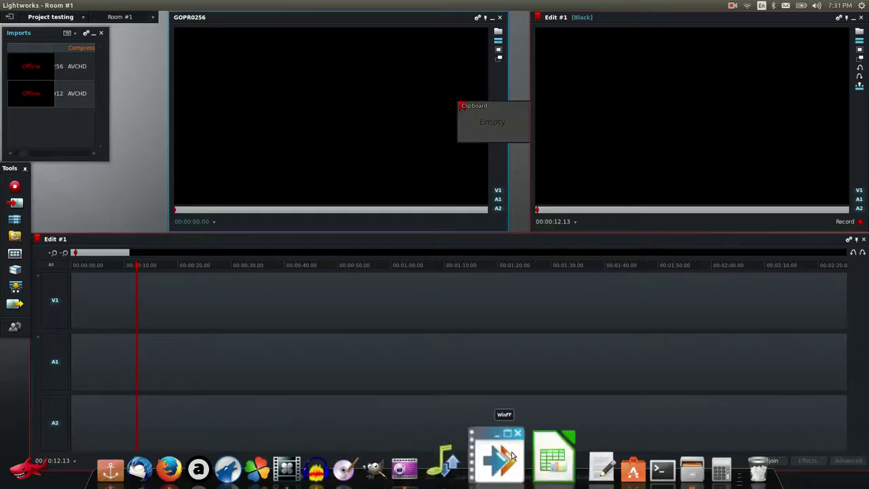
pyautogui.click(652, 458)
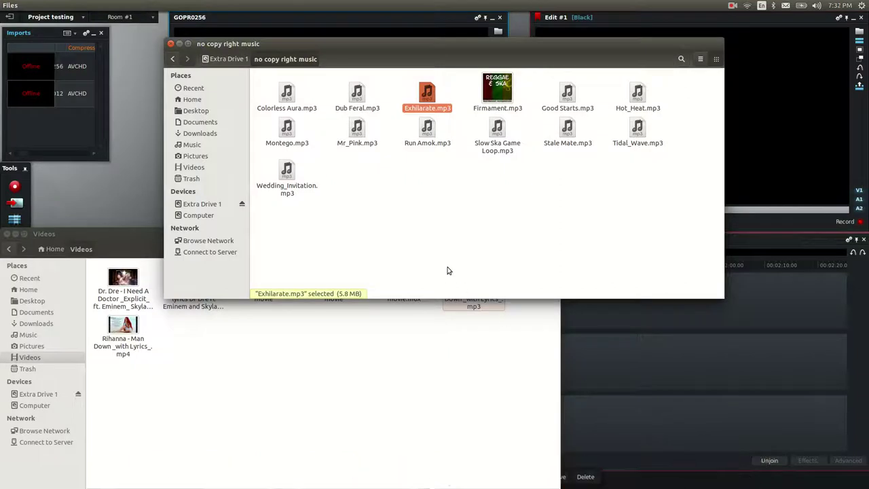
pyautogui.click(198, 366)
pyautogui.click(30, 300)
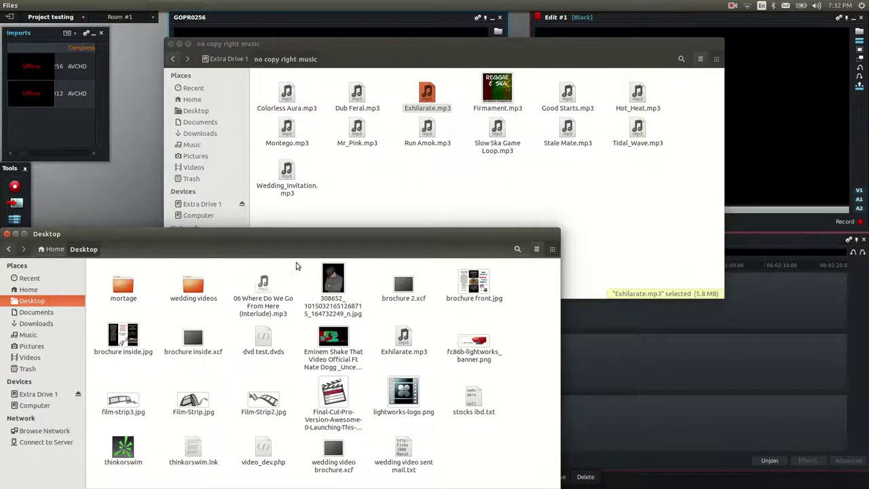
pyautogui.moveTo(310, 237); pyautogui.dragTo(367, 199)
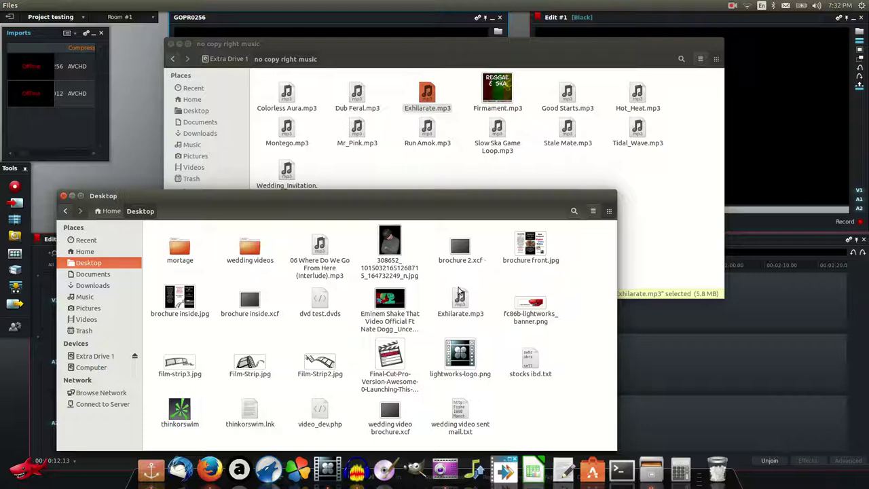
pyautogui.moveTo(460, 298); pyautogui.dragTo(64, 122)
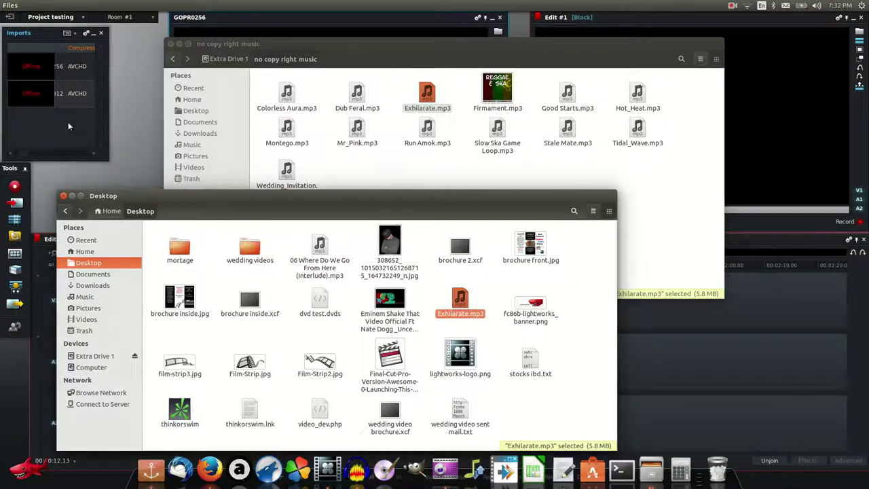
# Finish importing Exhilarate, place its Sound clip on A1 and A2, and set the playhead near 15 seconds
pyautogui.hotkey('alt', 'Tab')
pyautogui.press('Escape')
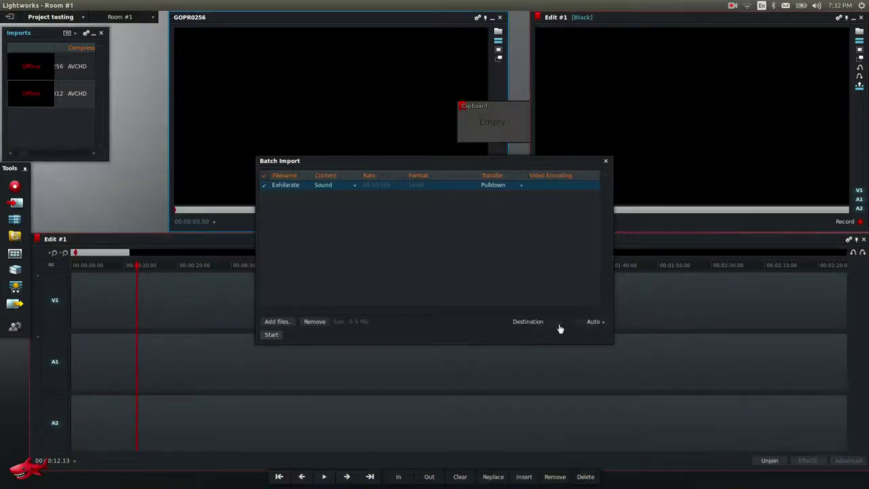
pyautogui.click(271, 335)
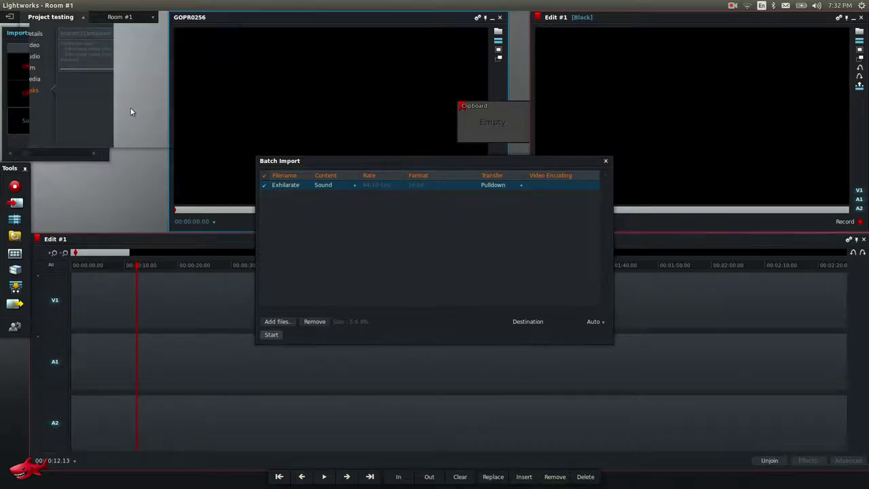
pyautogui.click(605, 161)
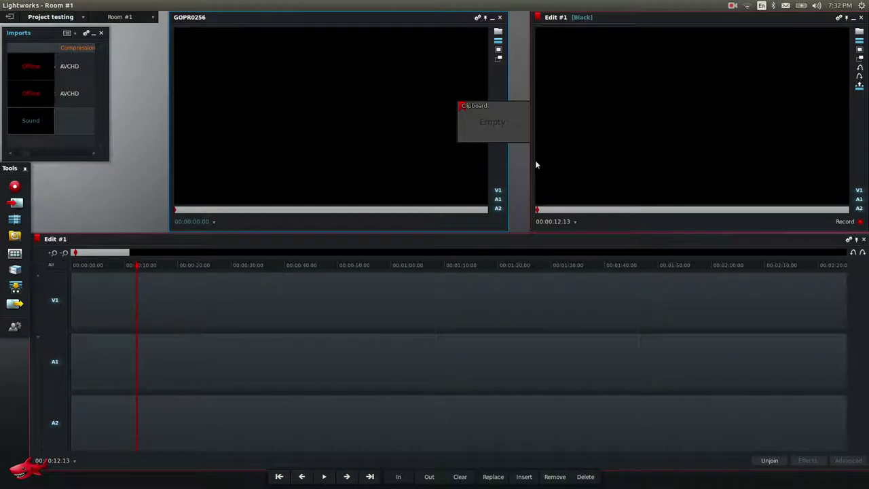
pyautogui.moveTo(33, 124); pyautogui.dragTo(77, 343)
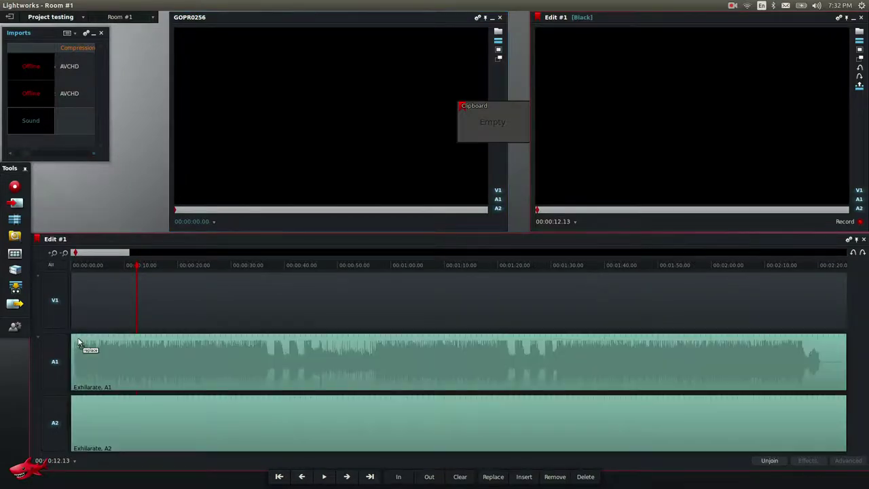
pyautogui.click(157, 264)
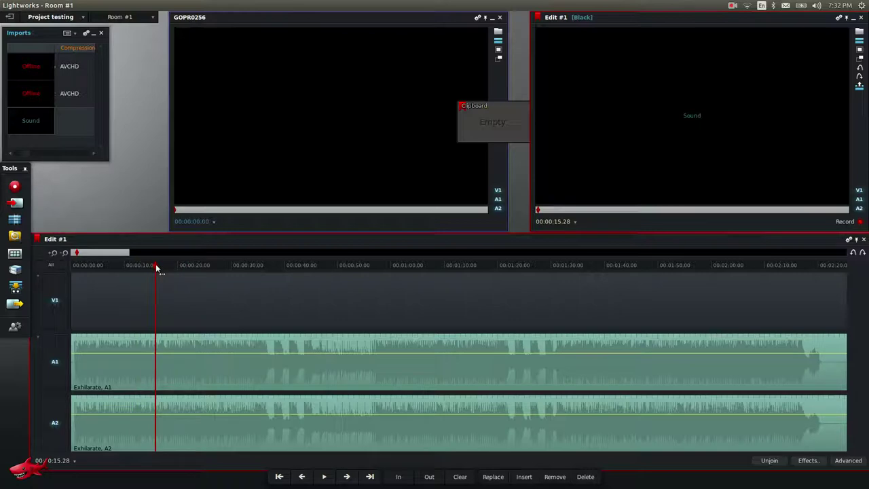
# Add two audio tracks, A3 and A4, to Edit #1, then switch to Files
pyautogui.rightClick(246, 248)
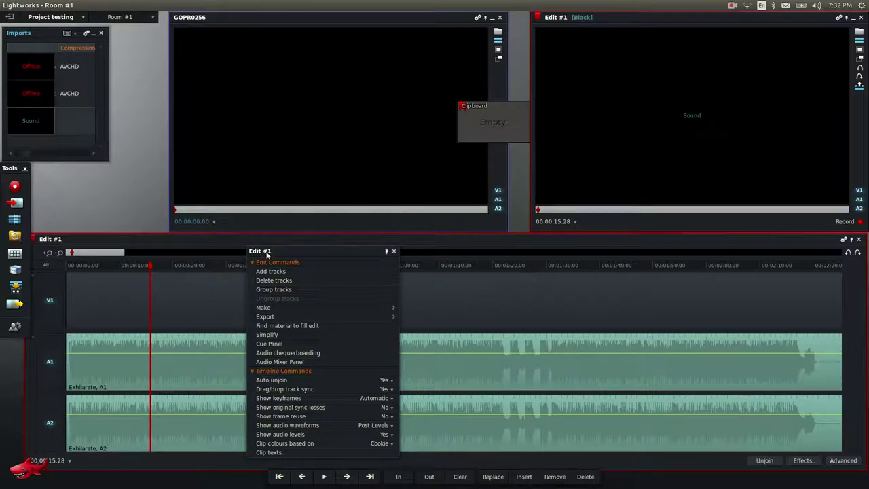
pyautogui.click(275, 271)
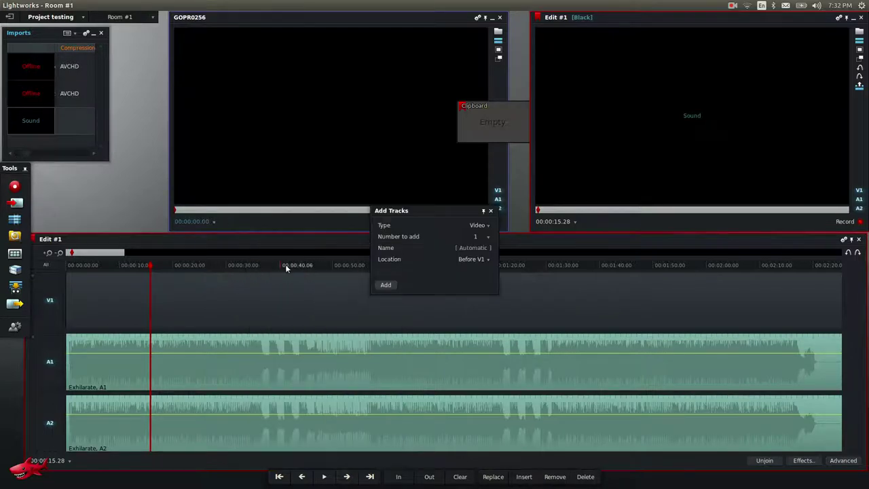
pyautogui.click(484, 227)
pyautogui.click(483, 237)
pyautogui.click(489, 237)
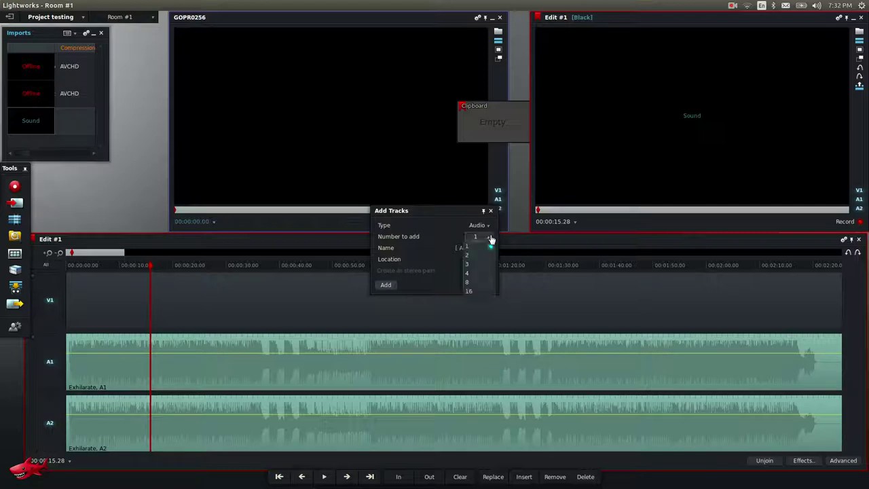
pyautogui.click(479, 256)
pyautogui.click(385, 285)
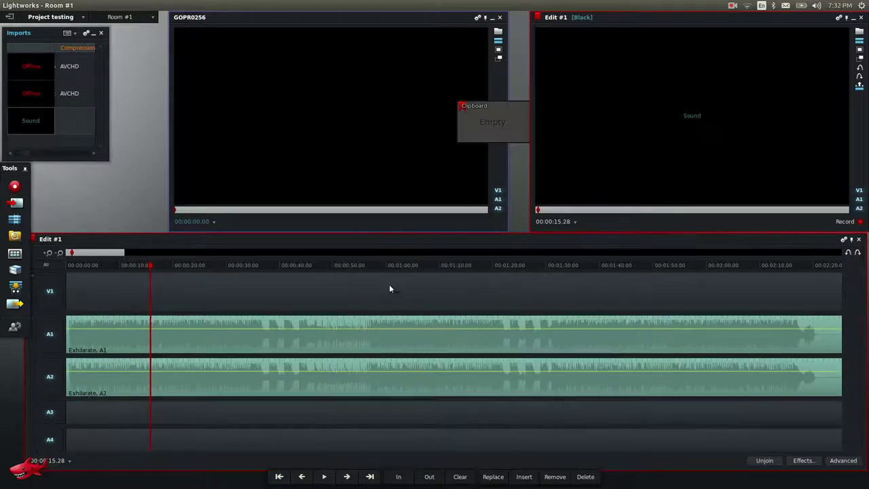
pyautogui.hotkey('alt', 'Tab')
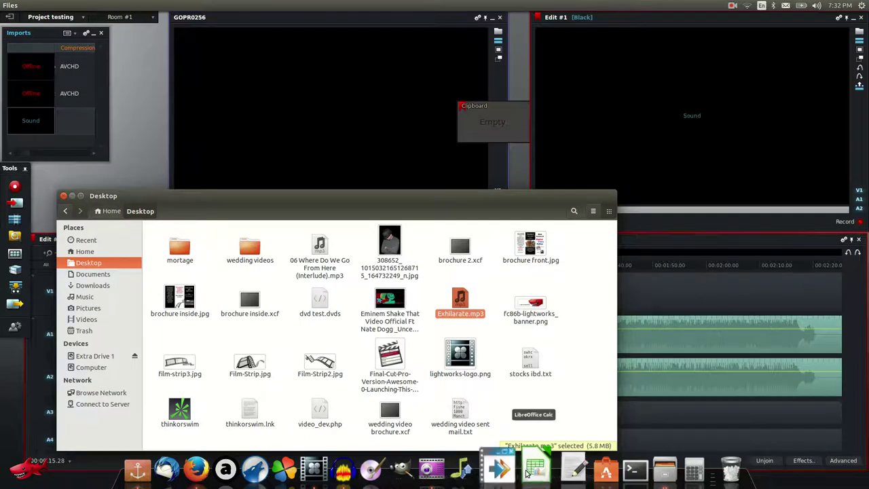
# Drag Exhilarate.mp3 from the music folder into Lightworks so it appears in Batch Import as a Sound file
pyautogui.click(649, 477)
pyautogui.click(650, 477)
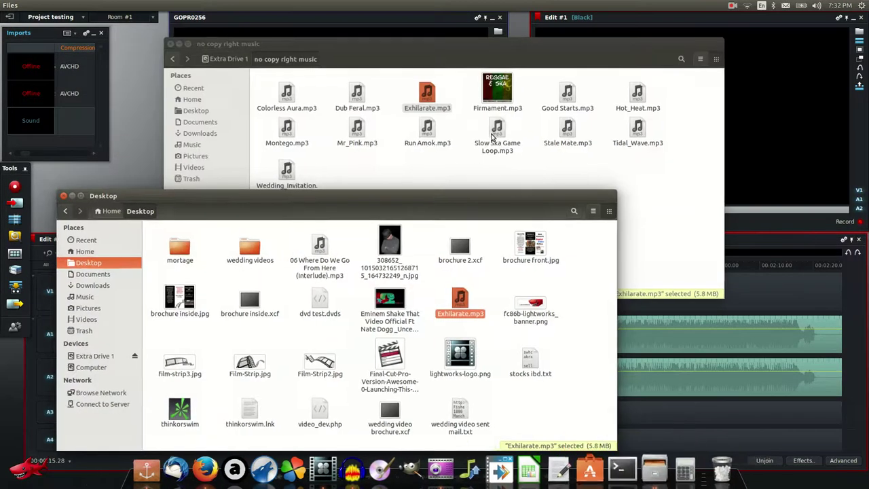
pyautogui.moveTo(457, 291); pyautogui.dragTo(51, 137)
pyautogui.hotkey('alt', 'Tab')
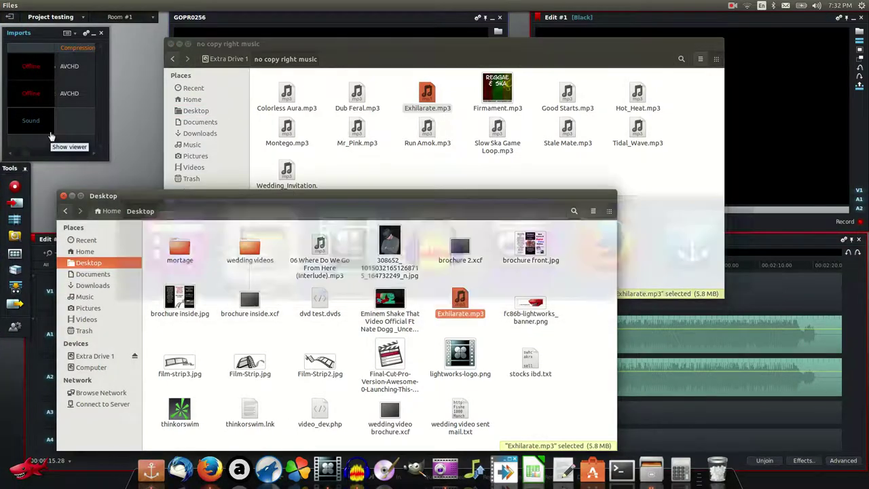
pyautogui.hotkey('alt', 'Tab')
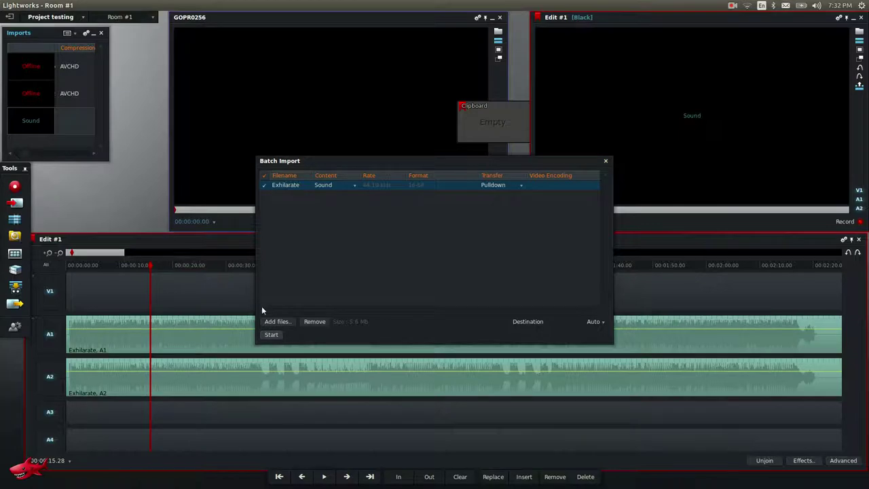
# Batch-import Exhilarate a second time and drop the new Sound clip onto tracks A3 and A4
pyautogui.click(270, 334)
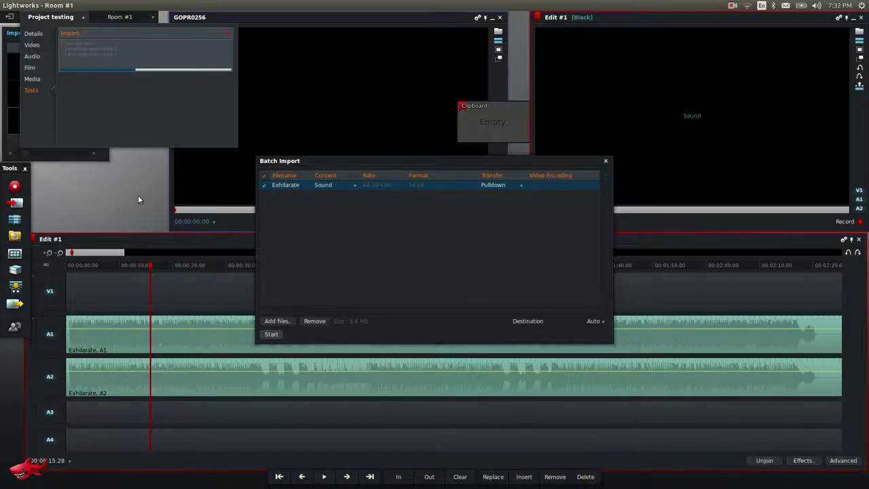
pyautogui.click(606, 162)
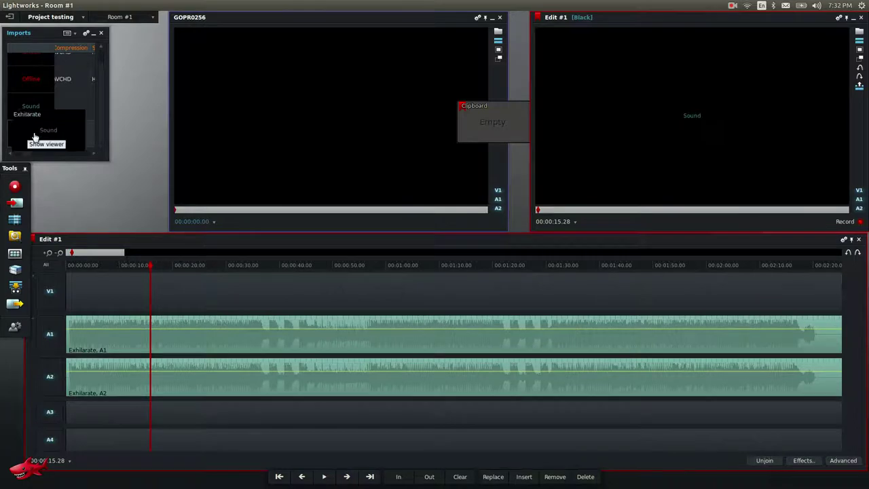
pyautogui.moveTo(34, 137); pyautogui.dragTo(75, 415)
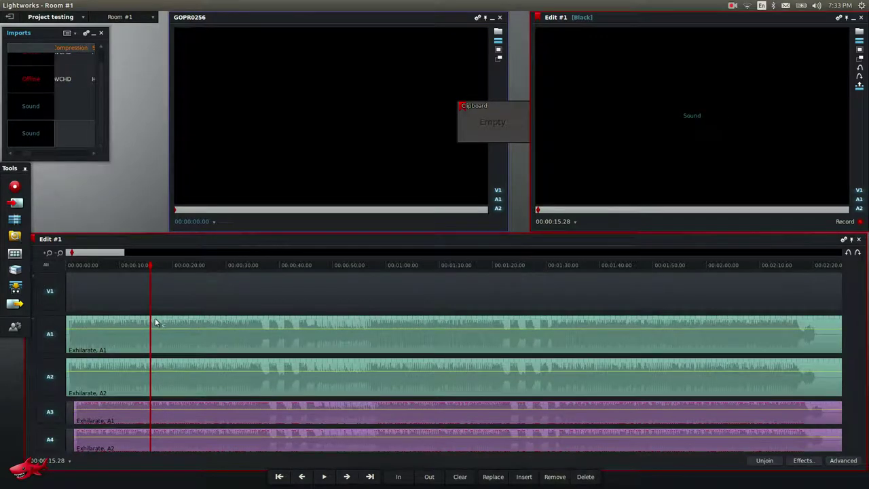
# Play the edit, drag the Exhilarate copy off A3/A4, and return the playhead to about 15 seconds
pyautogui.press('space')
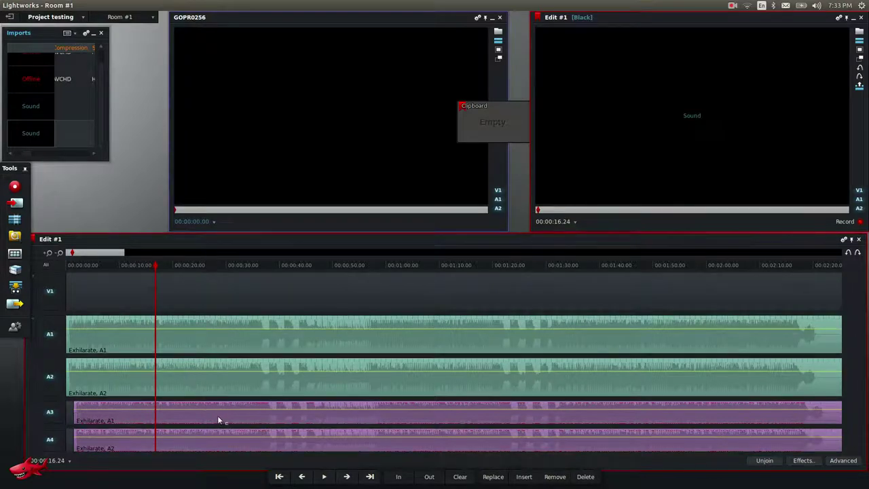
pyautogui.moveTo(316, 414); pyautogui.dragTo(127, 154)
pyautogui.click(146, 265)
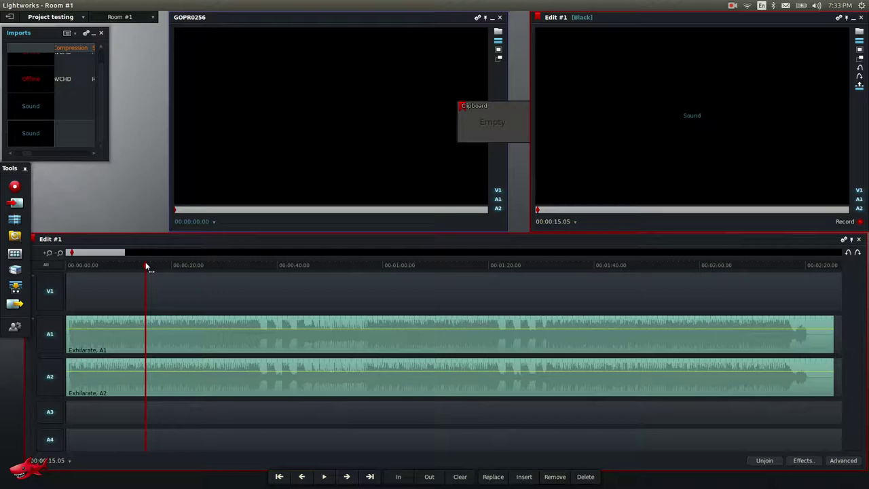
# Switch to Audacity's Exhilarate stereo track, then back to Lightworks' Edit #1
pyautogui.moveTo(297, 475)
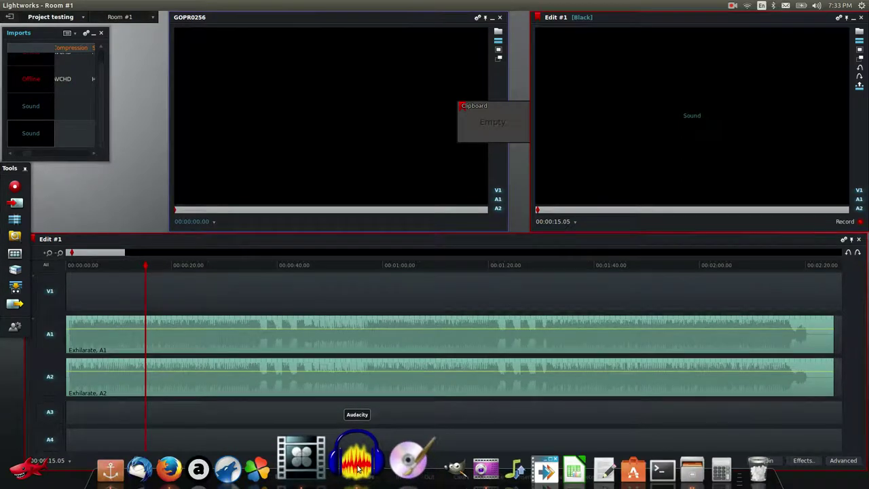
pyautogui.click(358, 465)
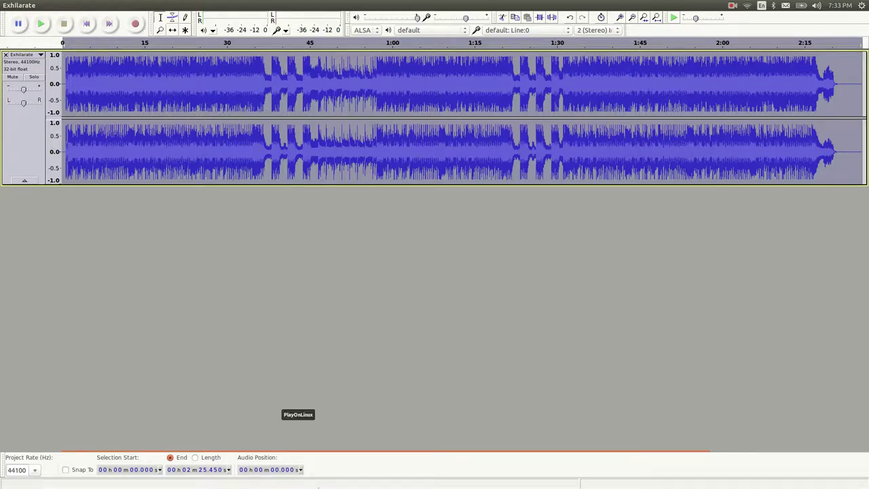
pyautogui.moveTo(362, 452)
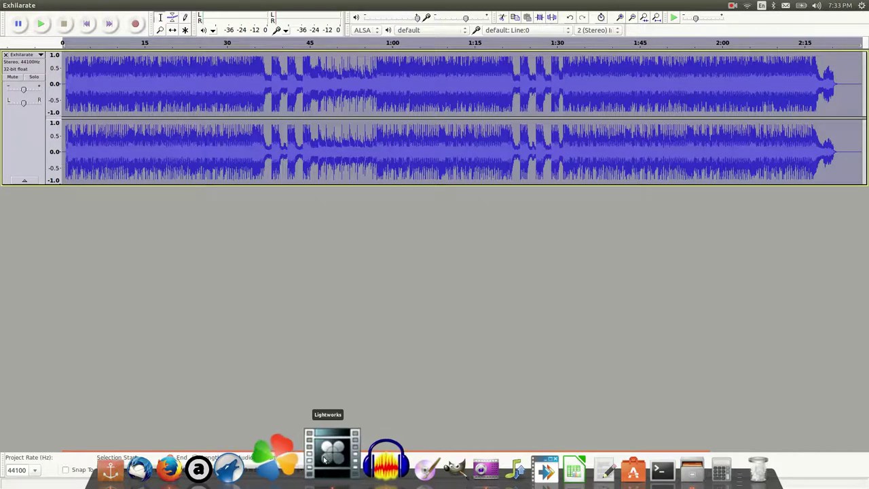
pyautogui.click(328, 460)
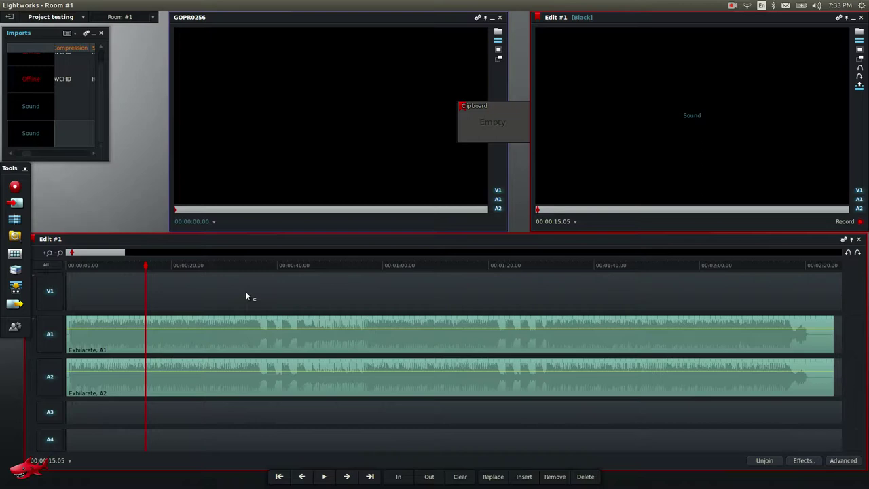
pyautogui.moveTo(240, 468)
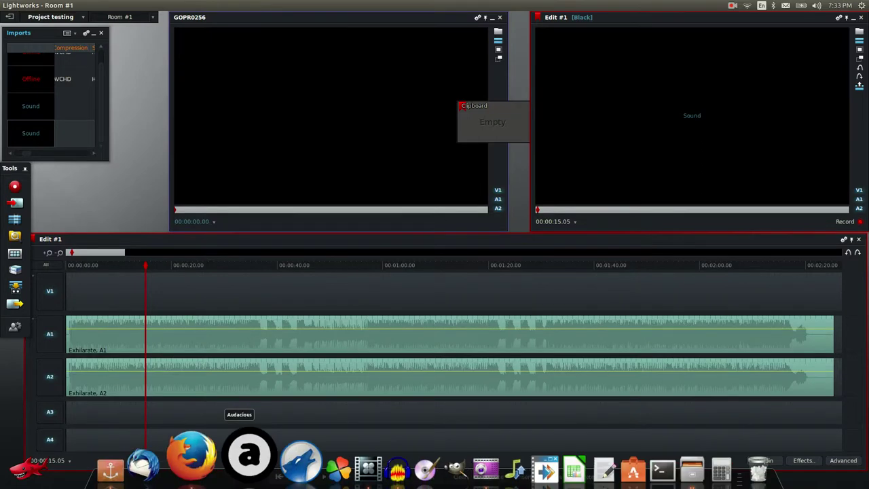
pyautogui.click(381, 461)
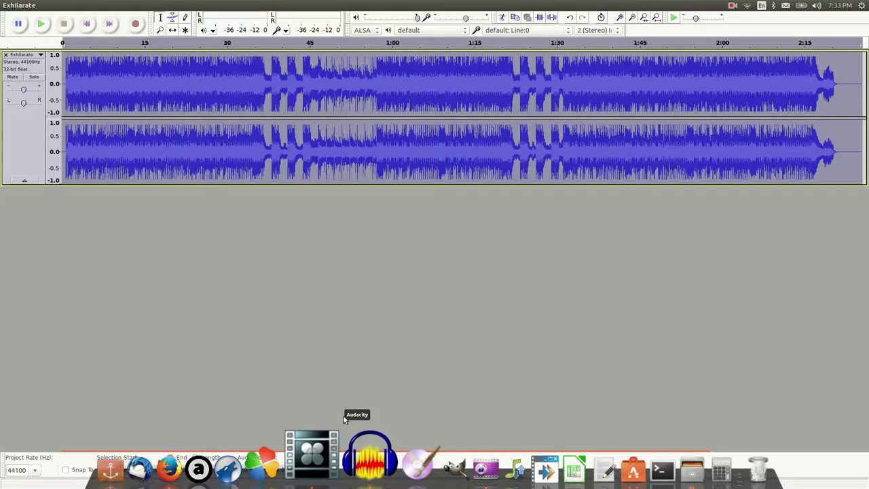
pyautogui.click(179, 5)
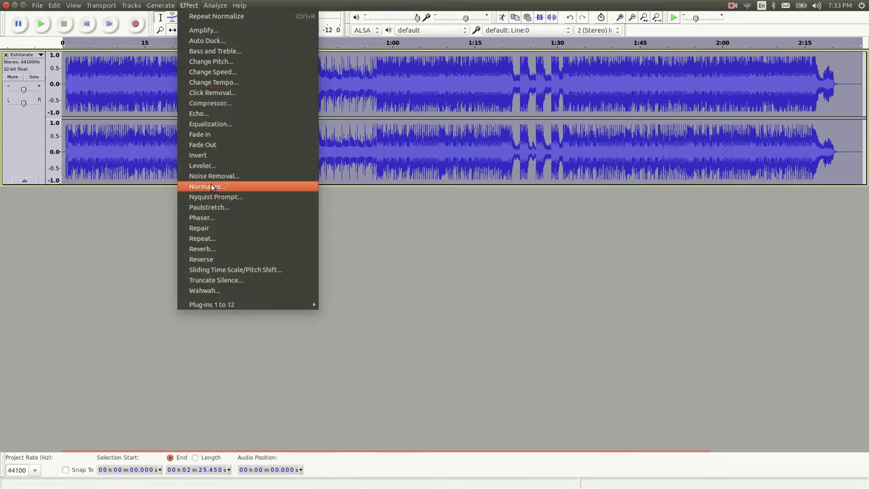
pyautogui.click(186, 6)
pyautogui.moveTo(276, 481)
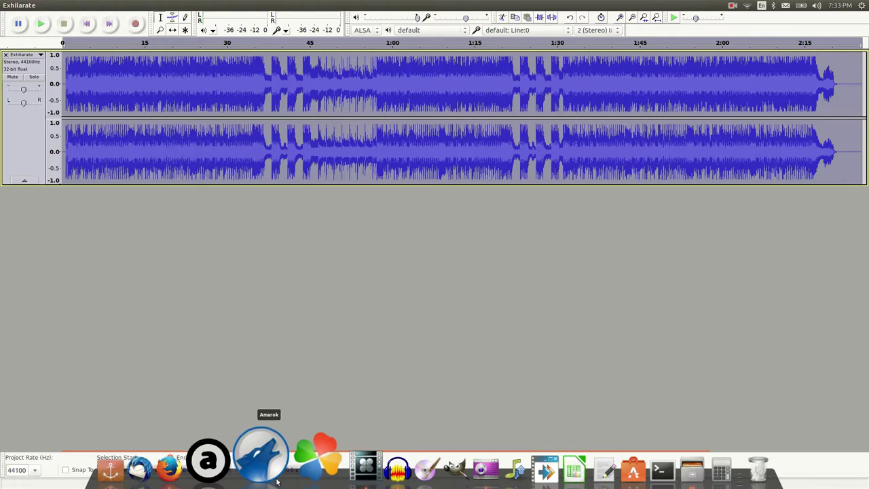